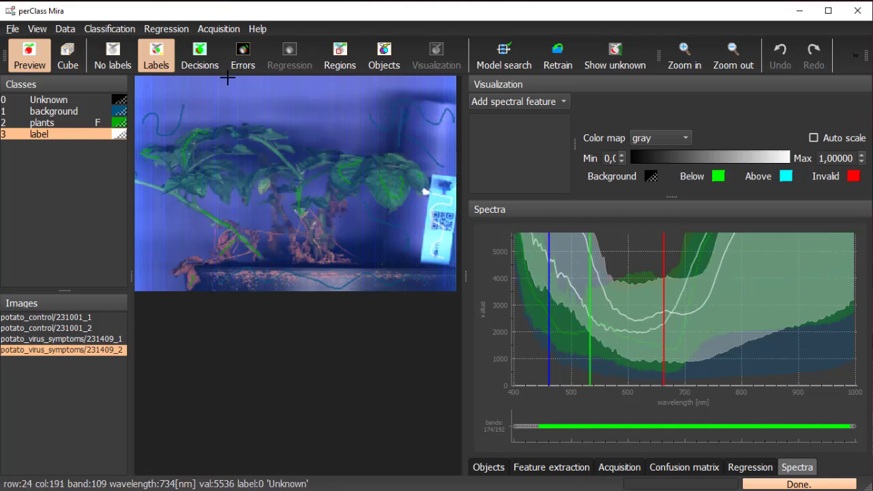
Show the segmented objects for each foreground, set the minimum object size to 5000 and visualize the object decisions
click(200, 55)
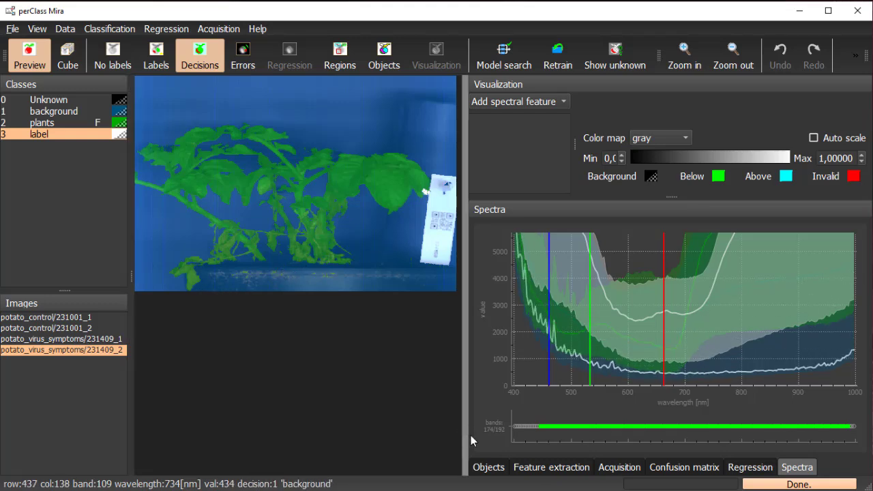
click(488, 467)
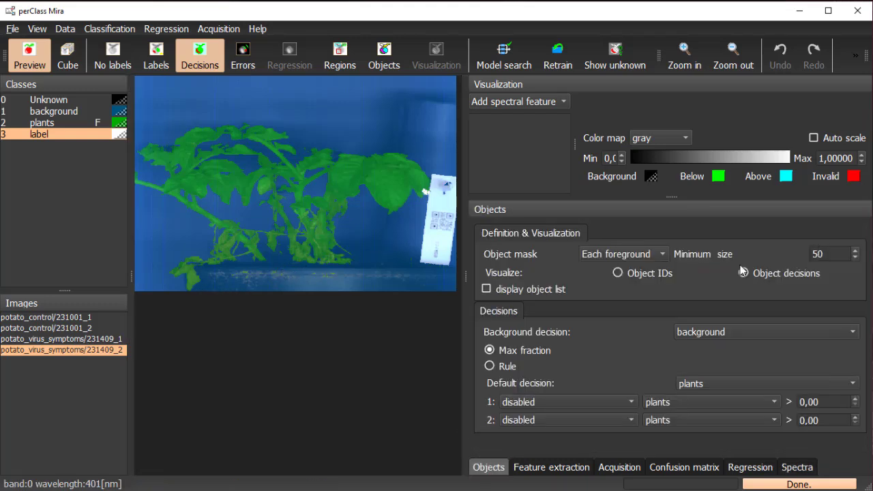
click(631, 252)
click(635, 254)
click(637, 274)
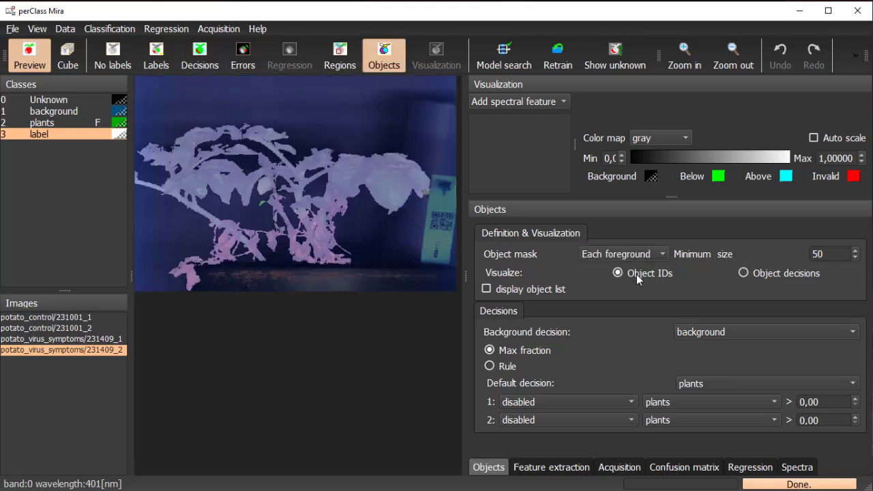
click(832, 251)
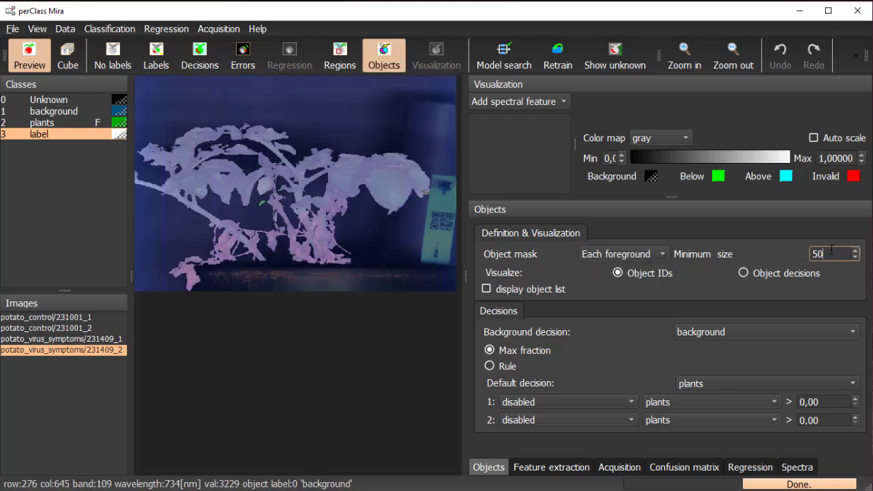
click(857, 277)
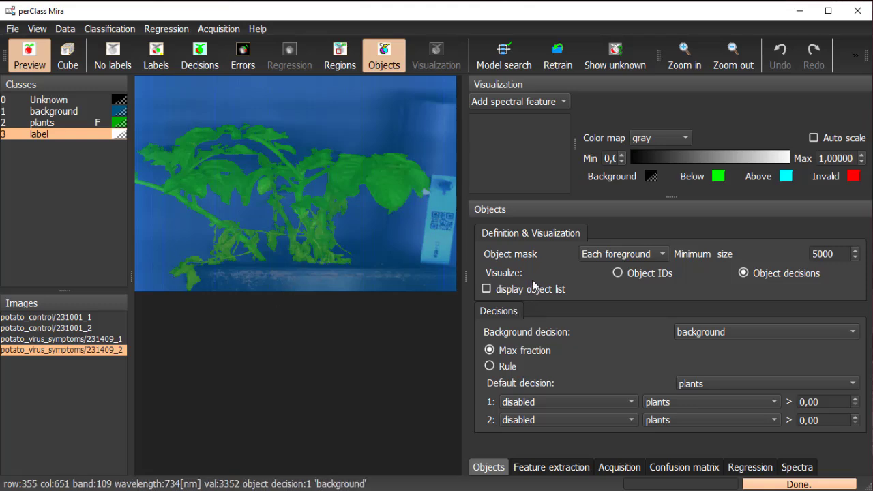
Bring up the spectra plot and add a spectral feature using the A/B ratio formula
click(799, 468)
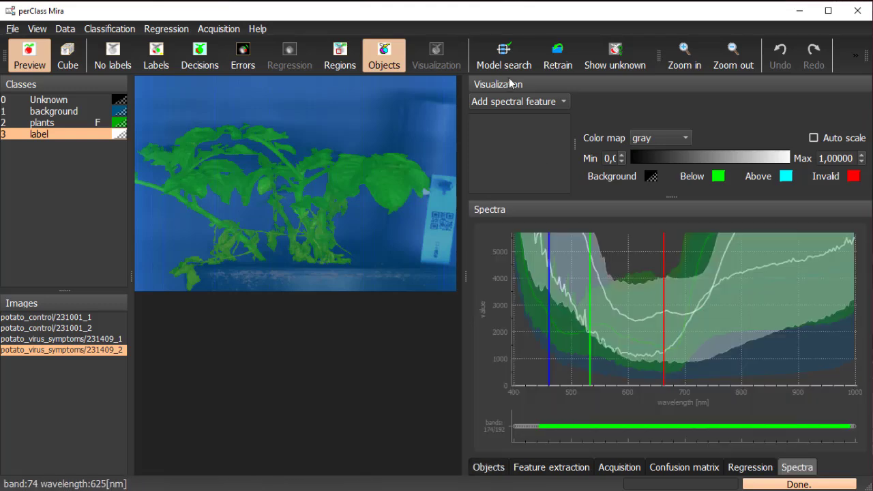
click(537, 103)
click(540, 136)
click(501, 119)
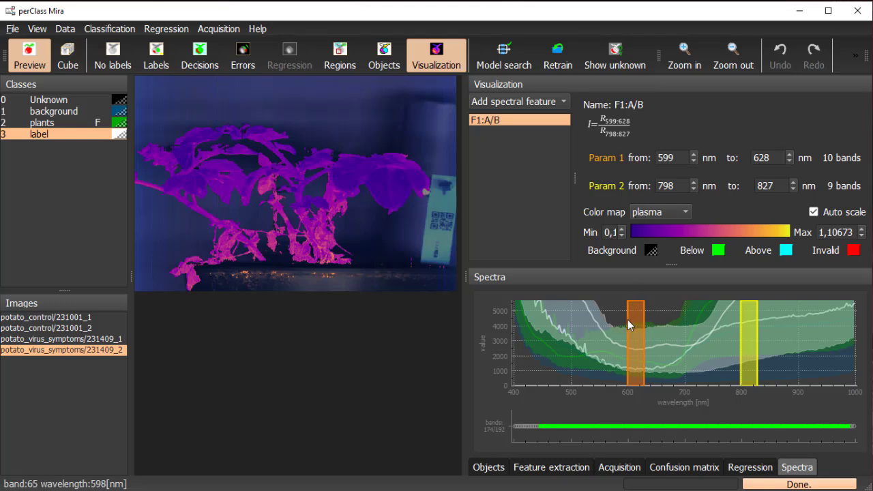
Move the A/B feature's Param 1 band to 748–767 nm and set its color map to viridis
drag(628, 320, 720, 324)
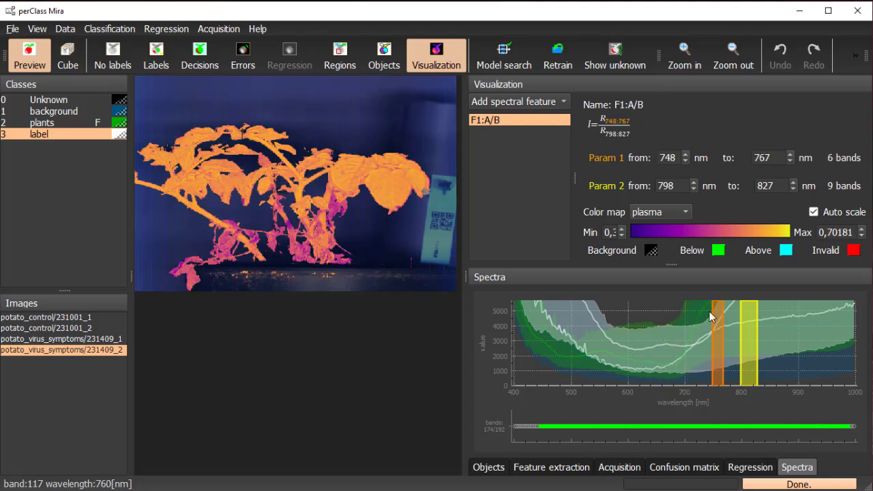
click(678, 212)
click(655, 194)
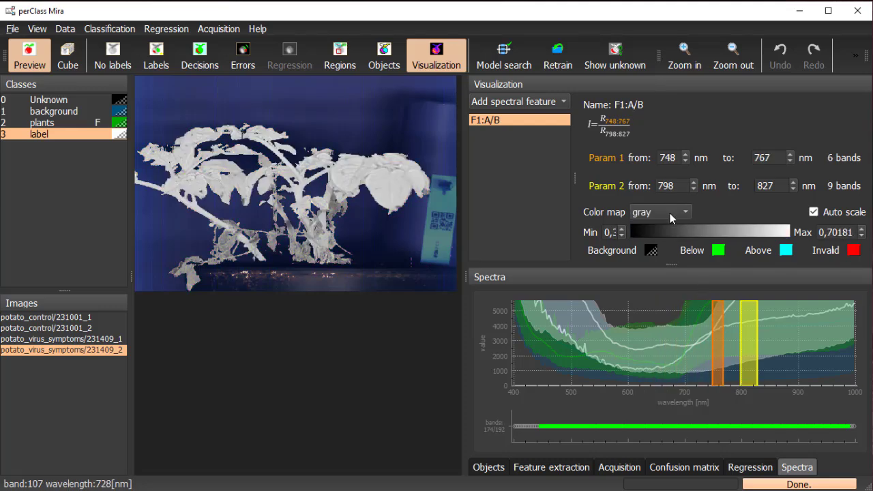
click(670, 213)
click(678, 243)
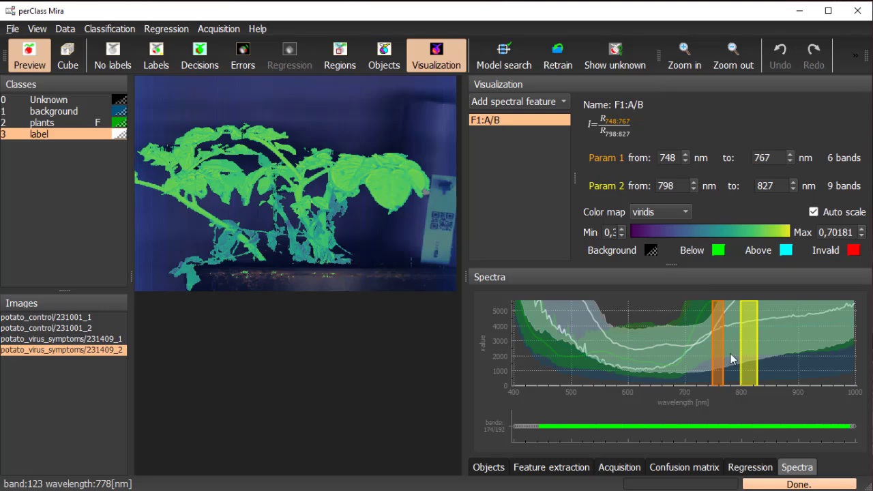
Adjust the ratio bands to 743–757 nm over 674–685 nm and rename the feature as R750/R680
drag(744, 337, 713, 346)
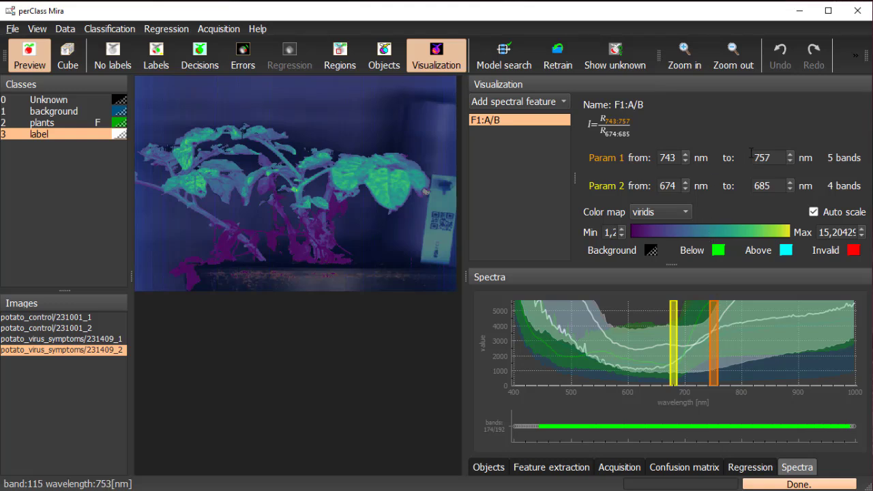
right_click(515, 121)
click(535, 127)
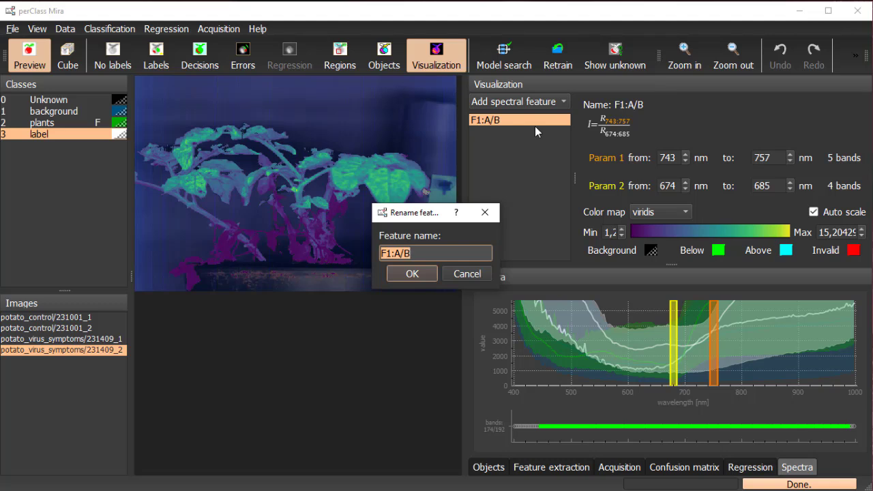
text(R750/R680)
key(Return)
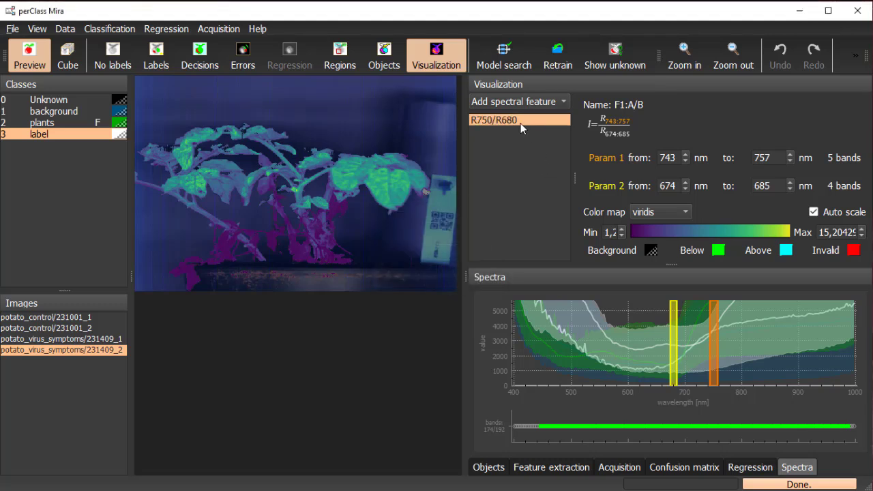
Add a second spectral feature using the (A-B)/(A+B) formula and select it
click(535, 102)
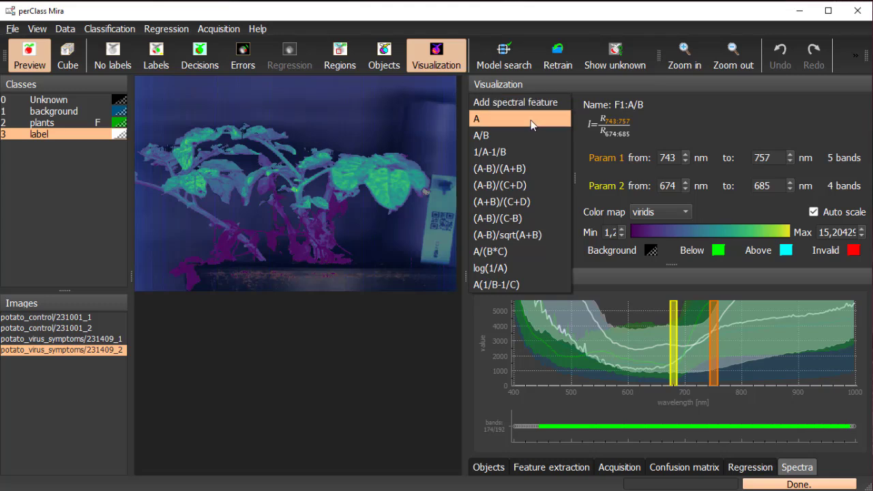
click(526, 169)
click(521, 132)
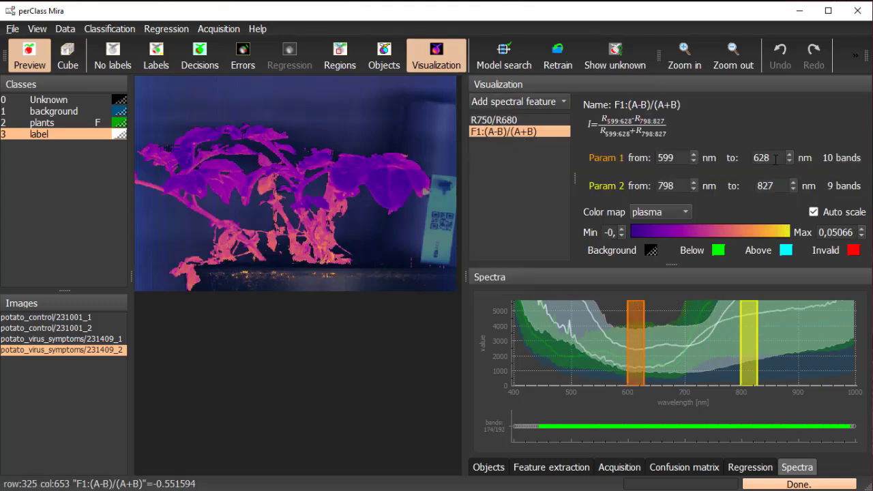
Set Param 1 of the (A-B)/(A+B) feature to the range 799–801 nm
click(776, 159)
drag(767, 158, 731, 162)
text(801)
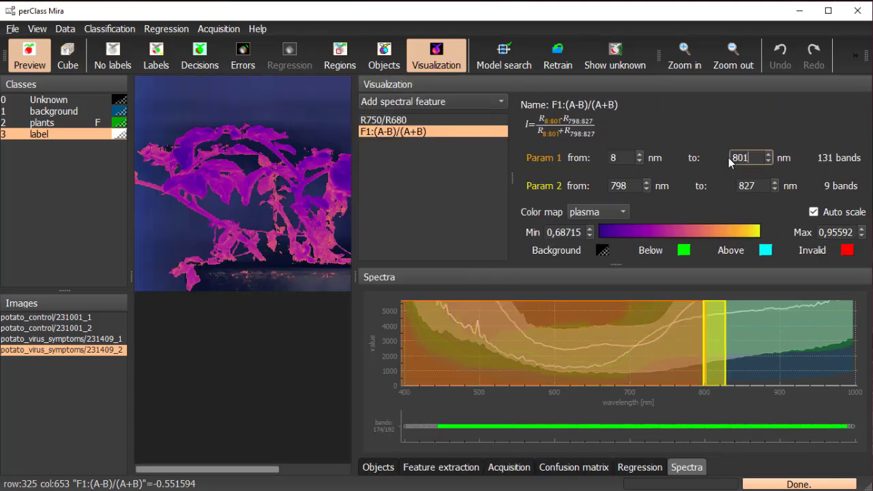
click(622, 158)
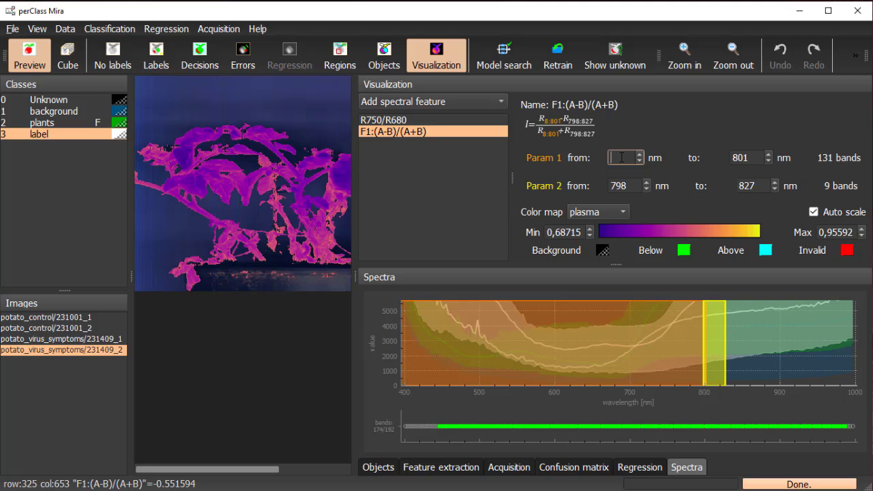
text(799)
Set Param 2 of the (A-B)/(A+B) feature to the range 679–681 nm
drag(764, 185, 713, 189)
key(BackSpace)
text(681)
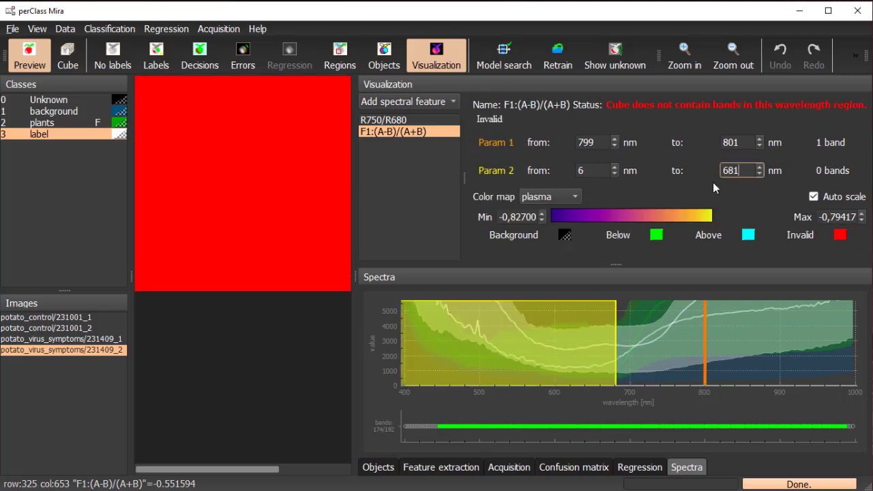
click(627, 184)
text(79)
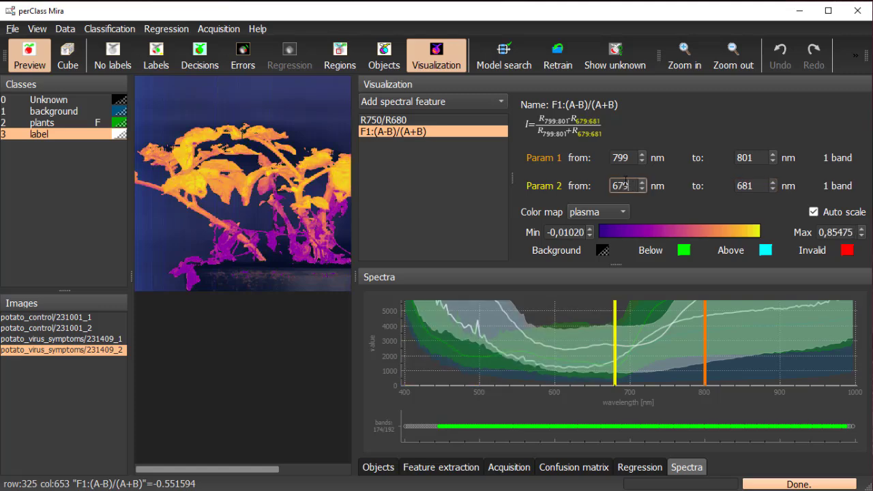
Apply the viridis color map to the (A-B)/(A+B) feature and turn off its auto scale
click(616, 213)
click(533, 230)
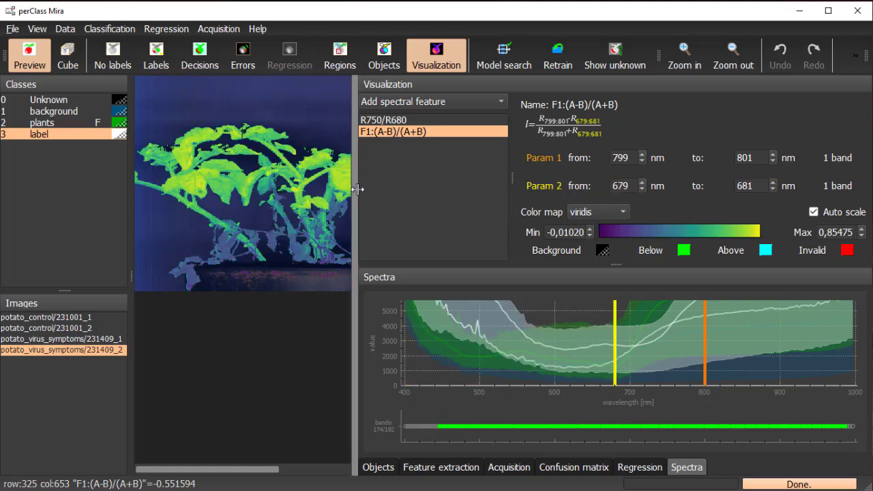
drag(356, 189, 462, 191)
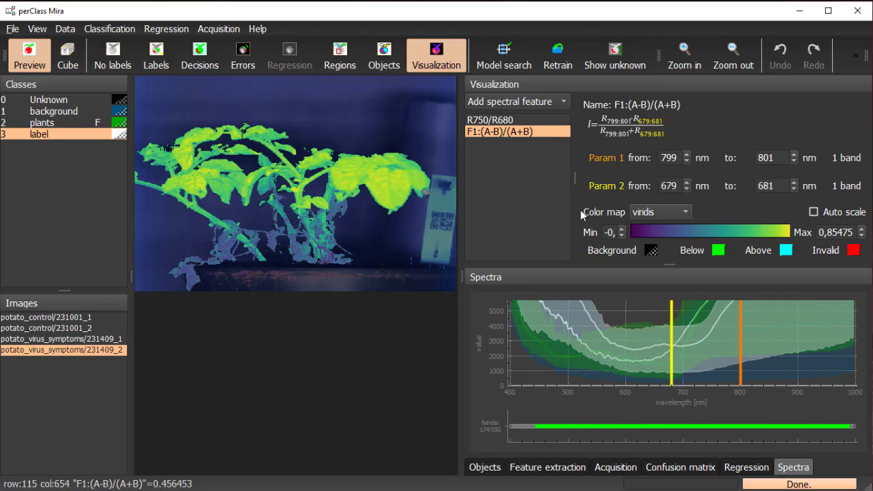
Compare the (A-B)/(A+B) and R750/R680 visualizations across the potato control and virus symptom images
click(93, 339)
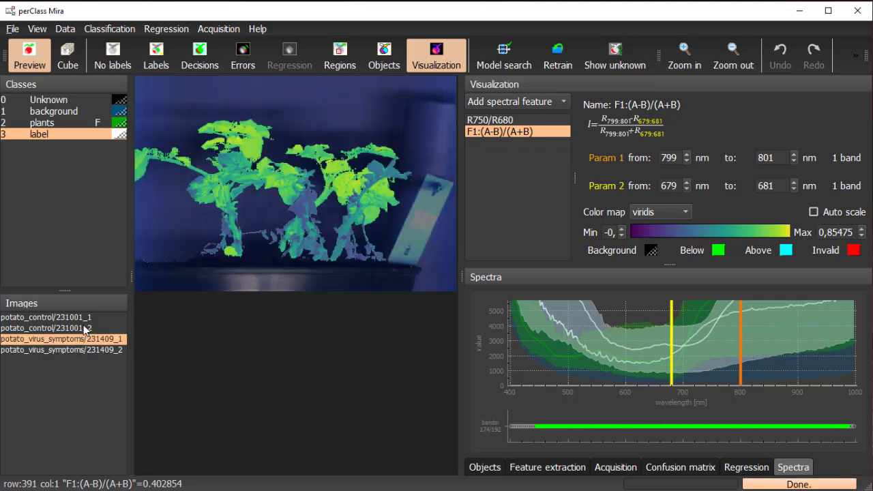
click(86, 329)
click(85, 318)
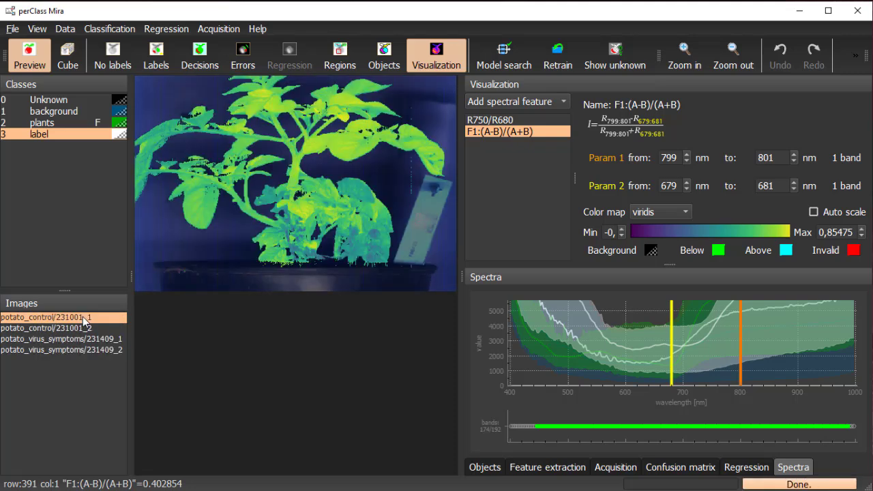
click(523, 121)
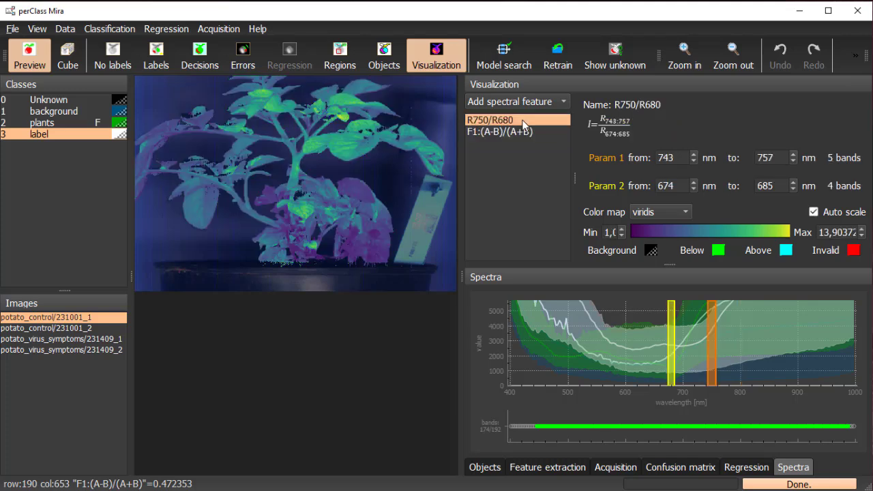
click(86, 351)
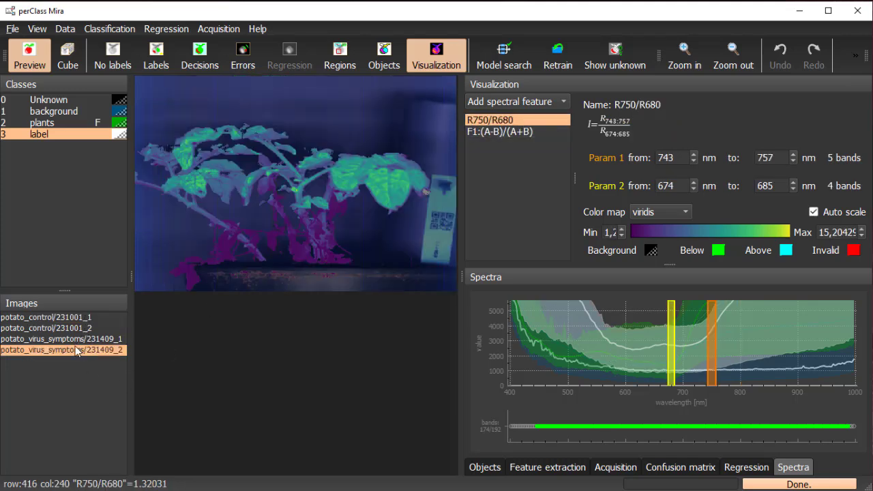
click(73, 340)
click(77, 329)
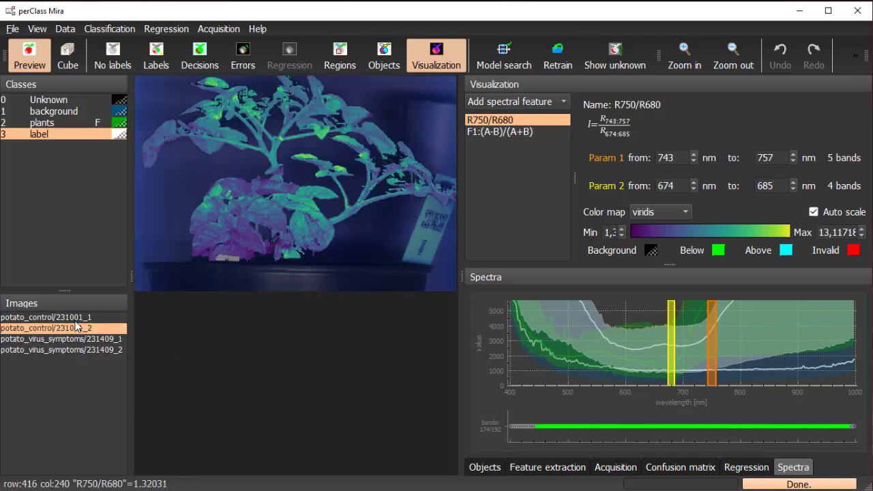
click(77, 319)
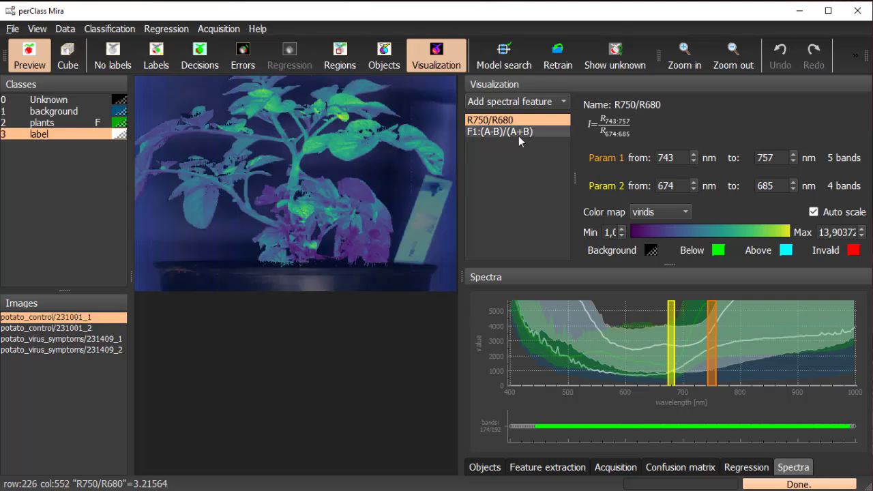
Rename the (A-B)/(A+B) spectral feature as NDVI_Datt
click(499, 134)
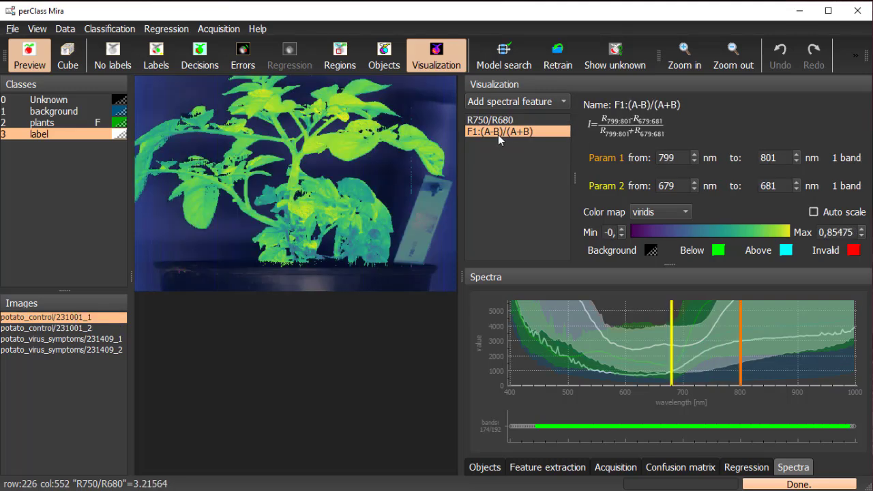
right_click(498, 134)
click(523, 145)
text(N)
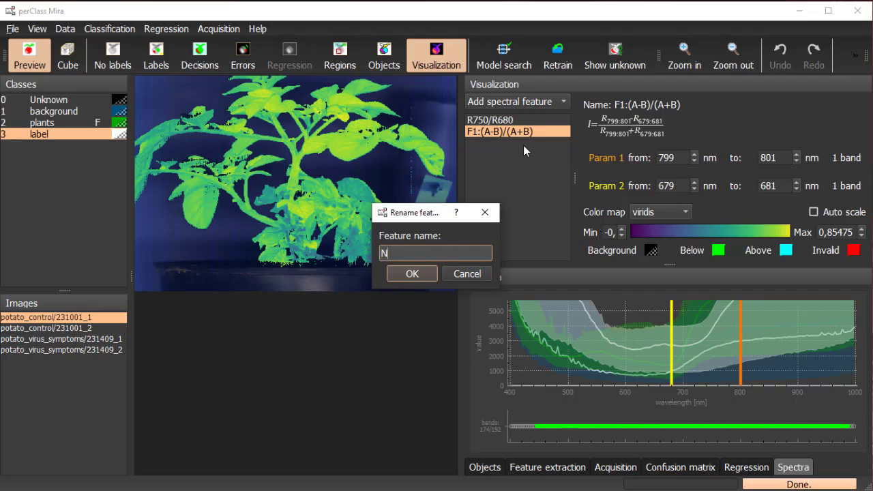
text(DVI_Datt)
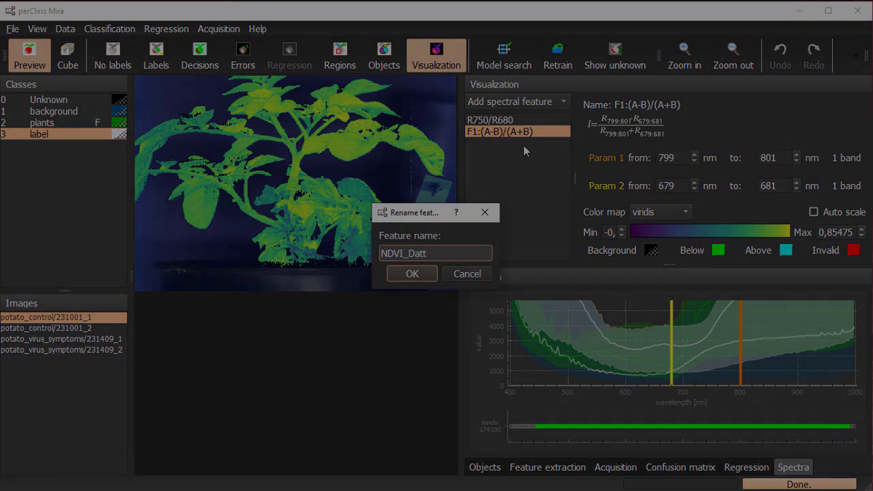
key(Return)
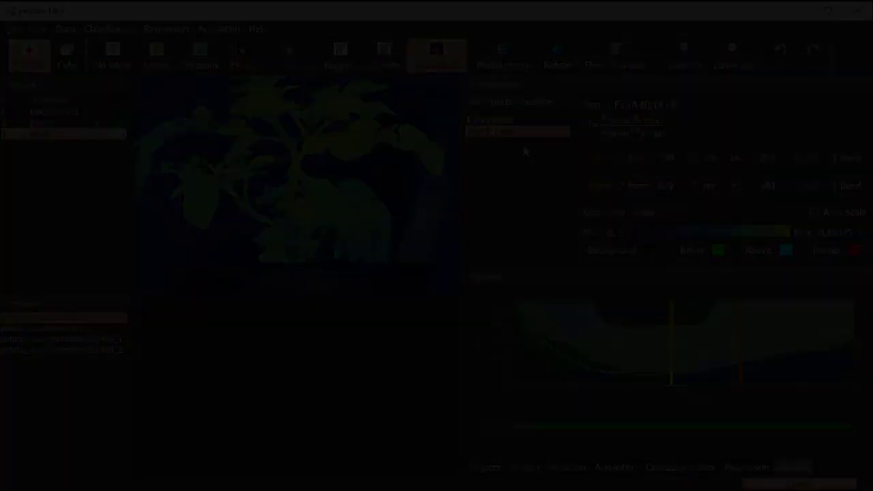
Set feature extraction to object pixels located by object segmentation, and add a spectral feature histogram for R750/R680
click(558, 466)
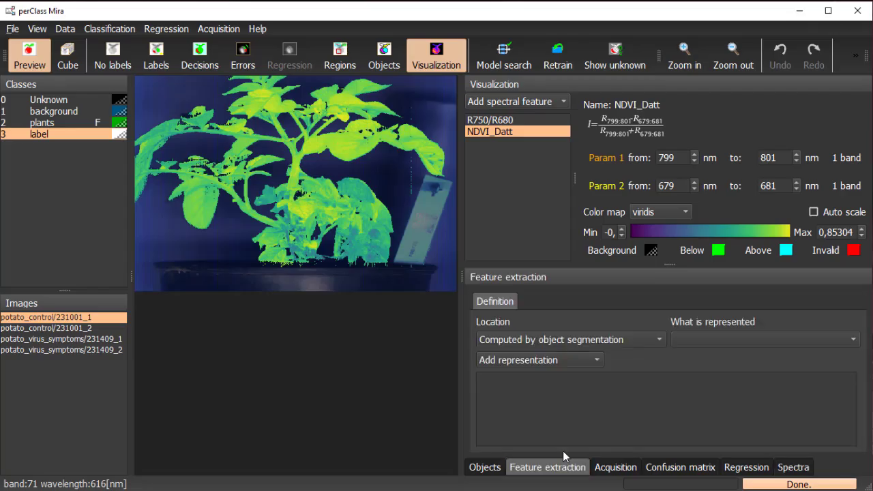
click(503, 124)
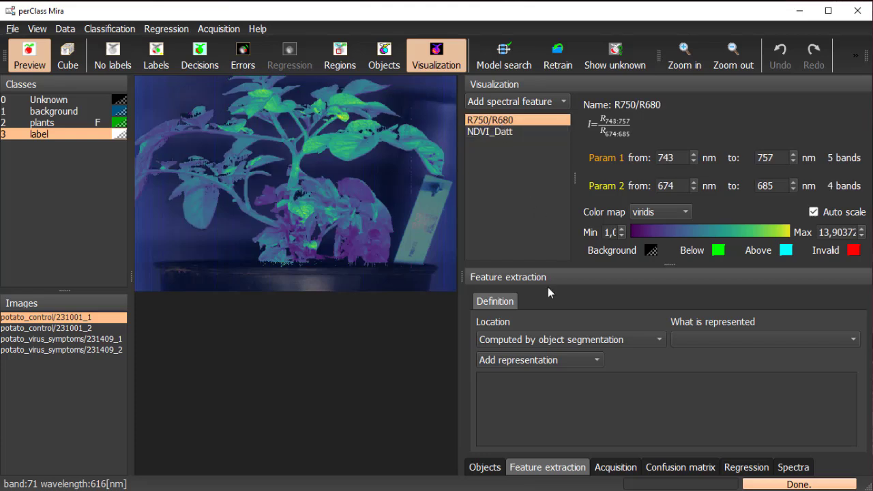
click(581, 340)
click(582, 339)
click(677, 340)
click(703, 339)
click(587, 358)
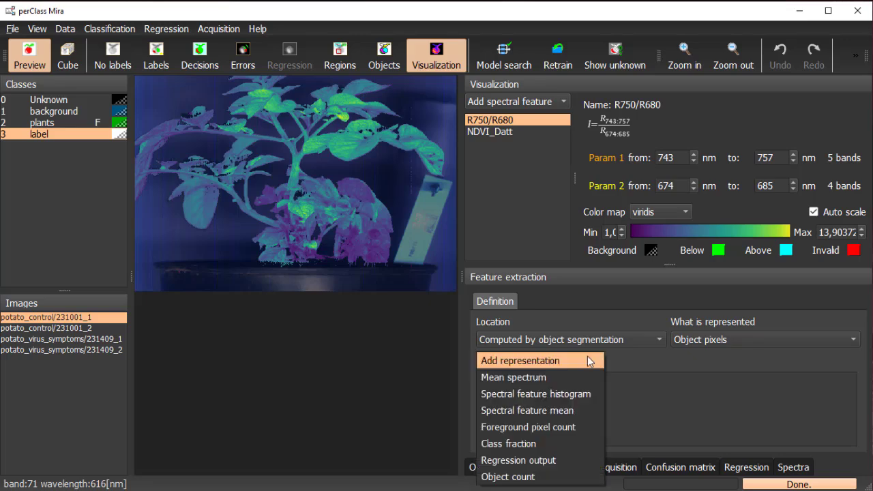
click(586, 395)
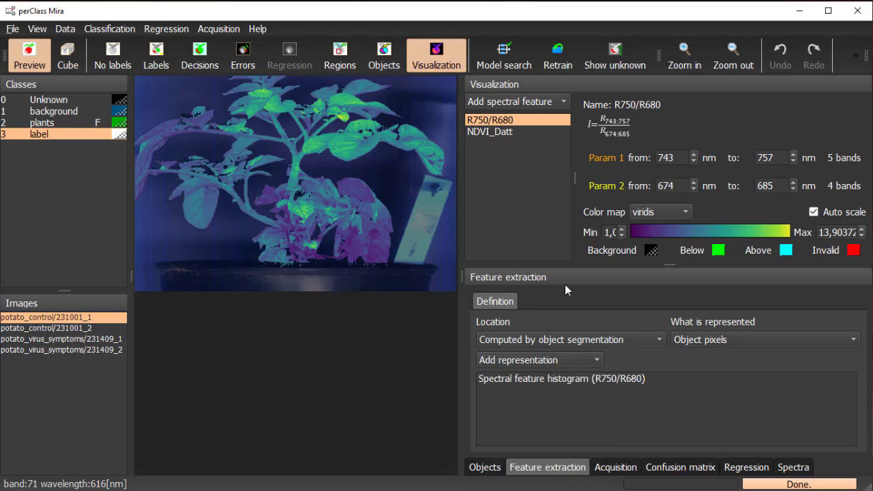
Add a spectral feature histogram representation for NDVI_Datt to the feature extraction definition
click(526, 132)
click(507, 361)
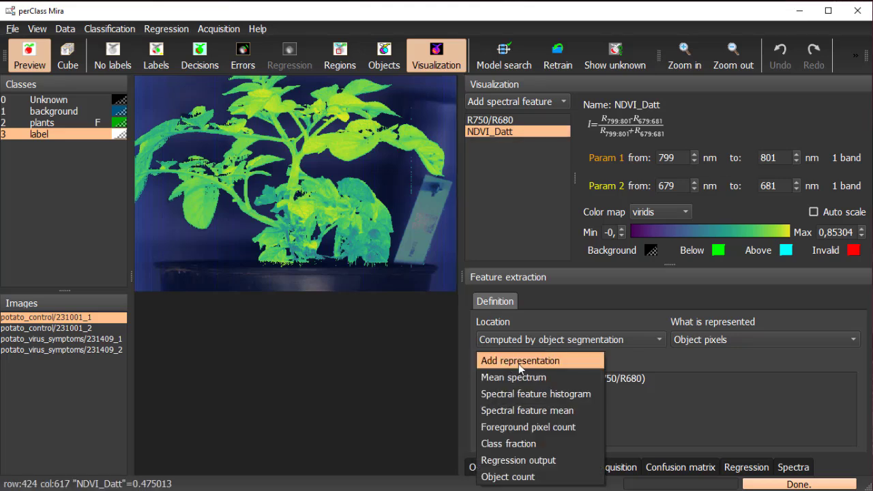
click(522, 393)
click(609, 387)
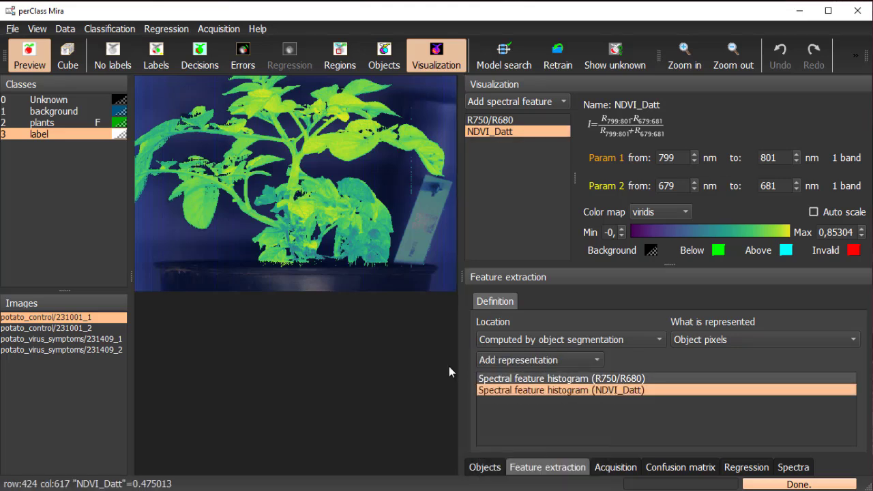
Export the region features of all four potato images to Excel and open the results_features.xls workbook
click(86, 372)
key(ctrl+a)
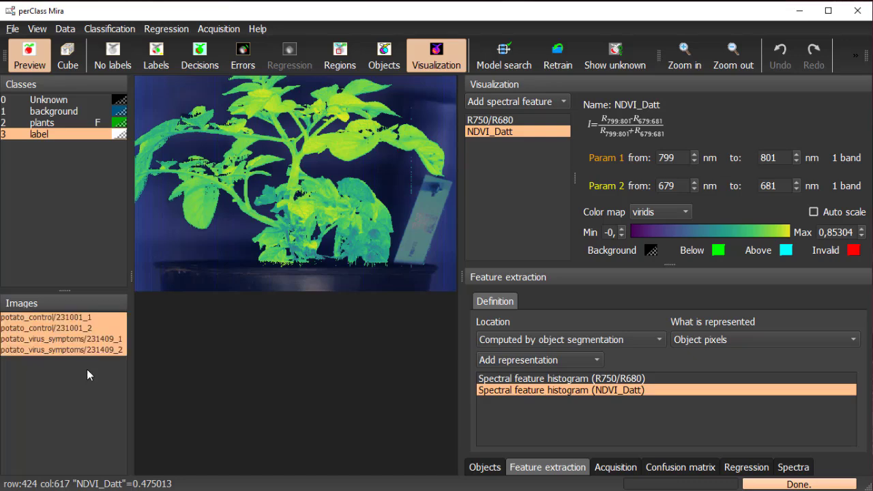
click(14, 29)
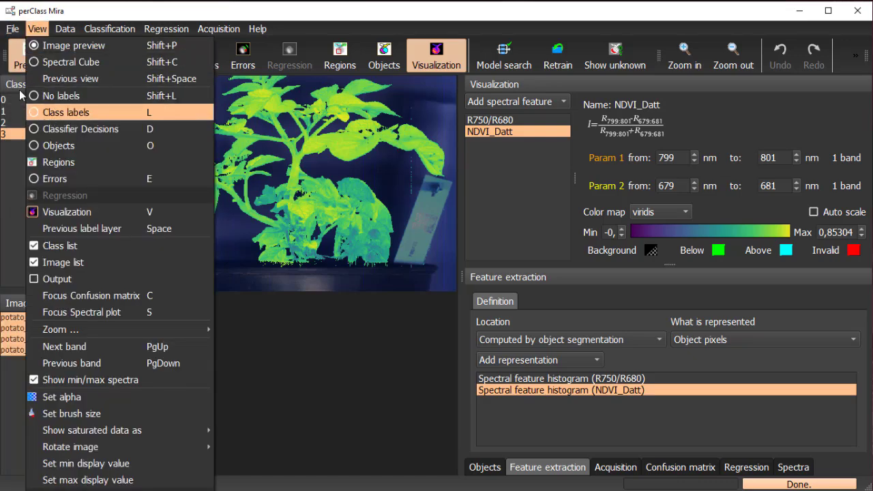
mouse_move(104, 186)
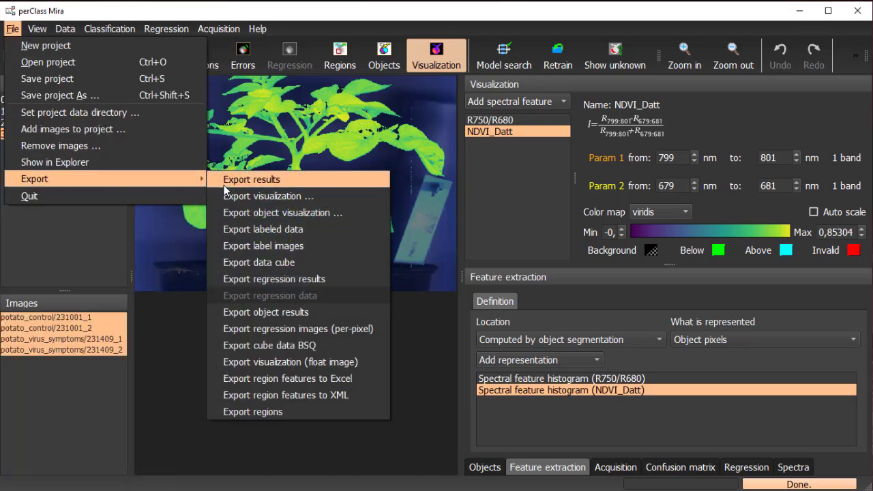
click(341, 380)
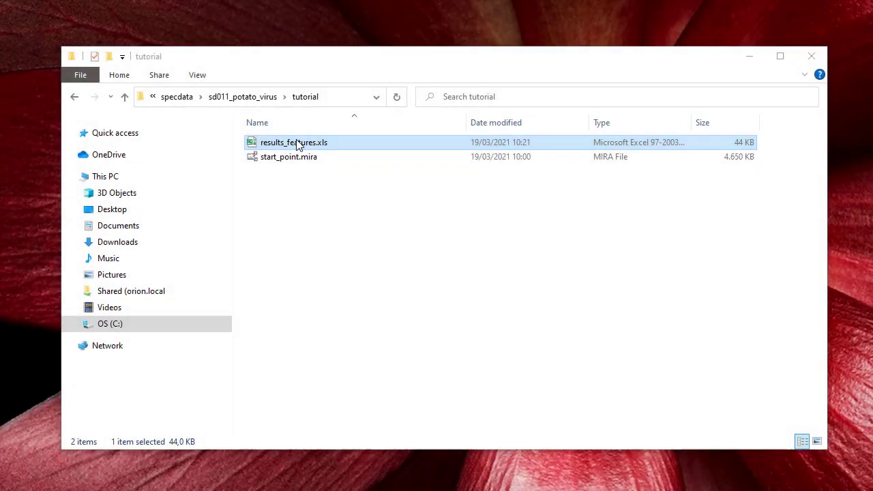
double_click(302, 142)
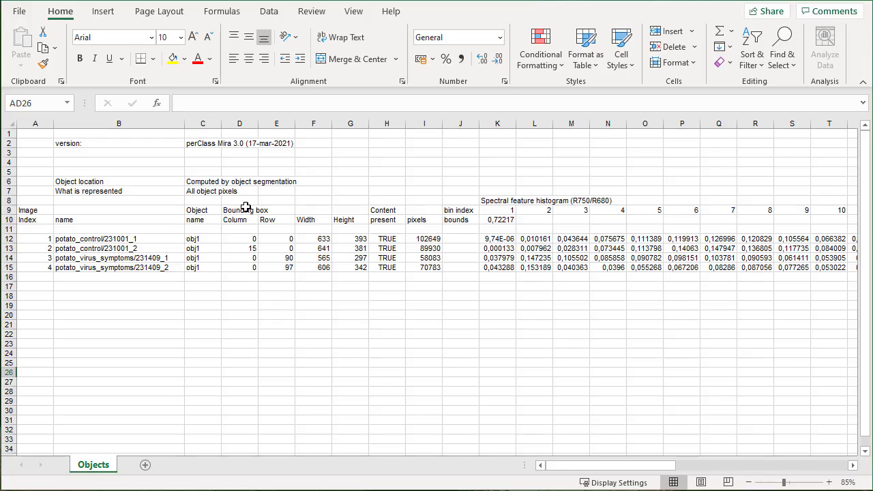
Examine the image names and the R750/R680 and NDVI_Datt histogram columns in the exported sheet
click(123, 241)
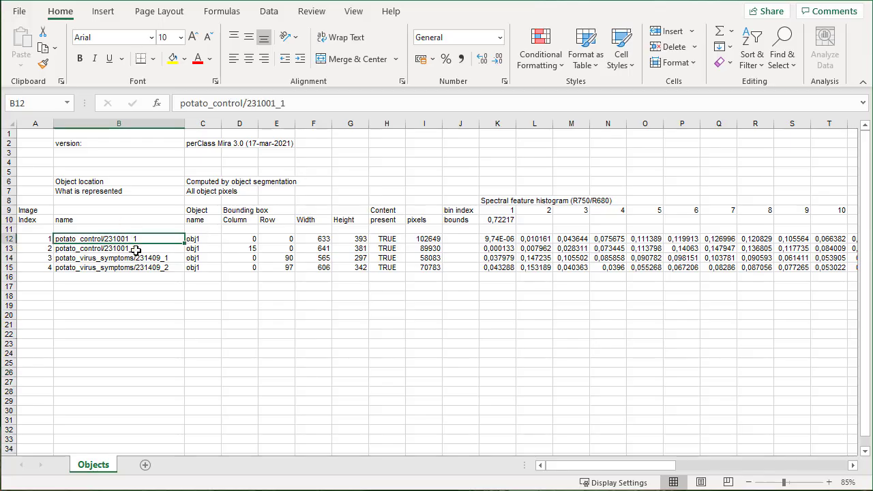
click(509, 201)
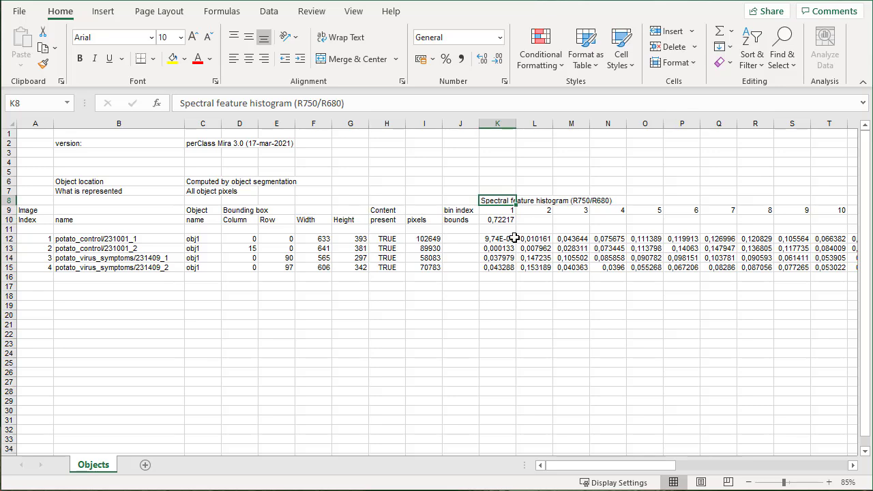
click(494, 240)
drag(602, 466, 655, 468)
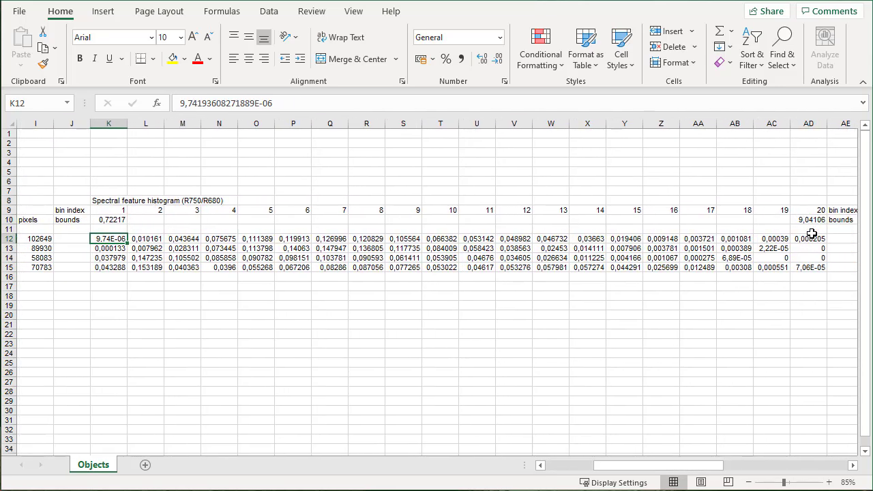
drag(643, 467, 698, 469)
click(554, 201)
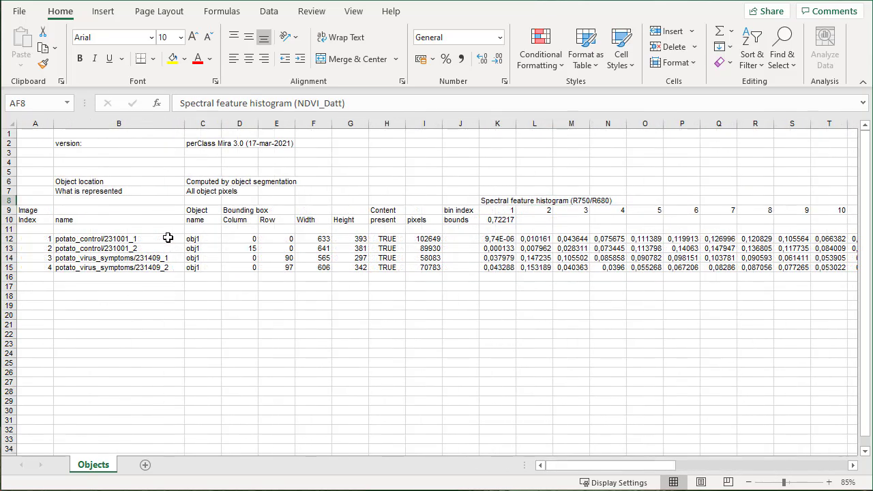
Insert a line chart of the R750/R680 histogram bins for potato_control/231001_1 and potato_virus_symptoms/231409_1, and place it below the data rows
click(168, 239)
ctrl+click(494, 238)
key(ctrl+shift+Right)
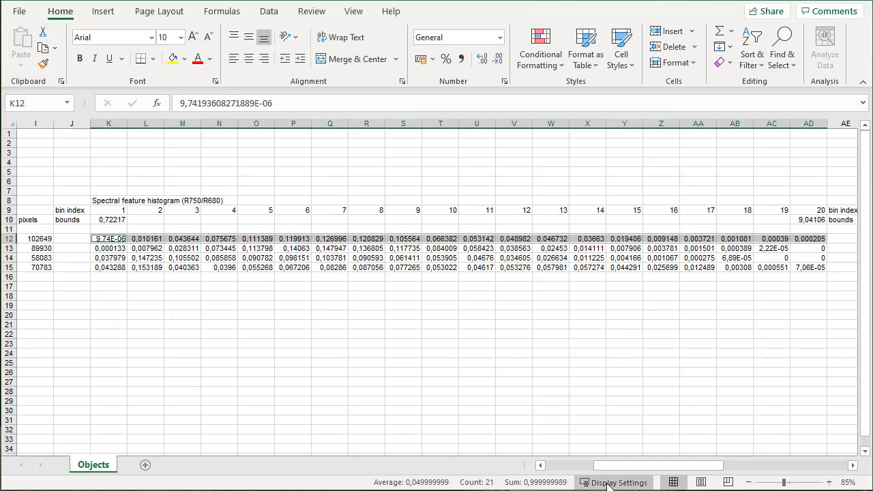
drag(655, 466, 607, 466)
ctrl+click(121, 258)
ctrl+click(497, 258)
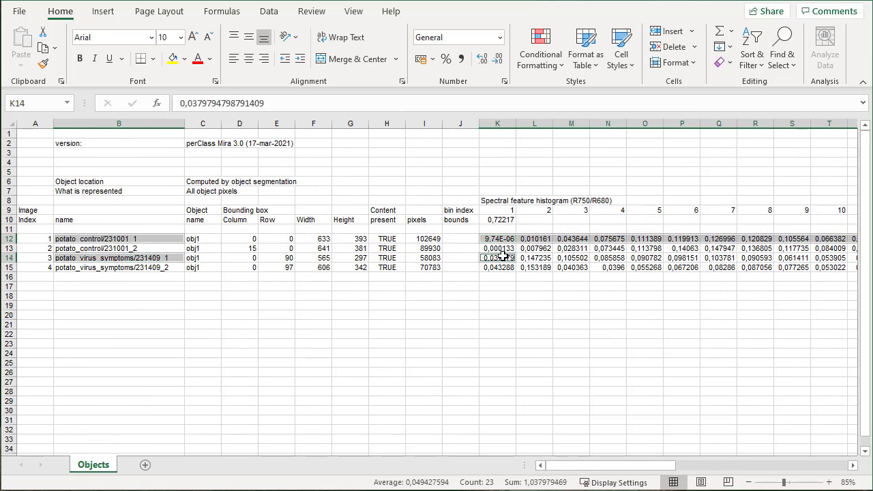
key(ctrl+shift+Right)
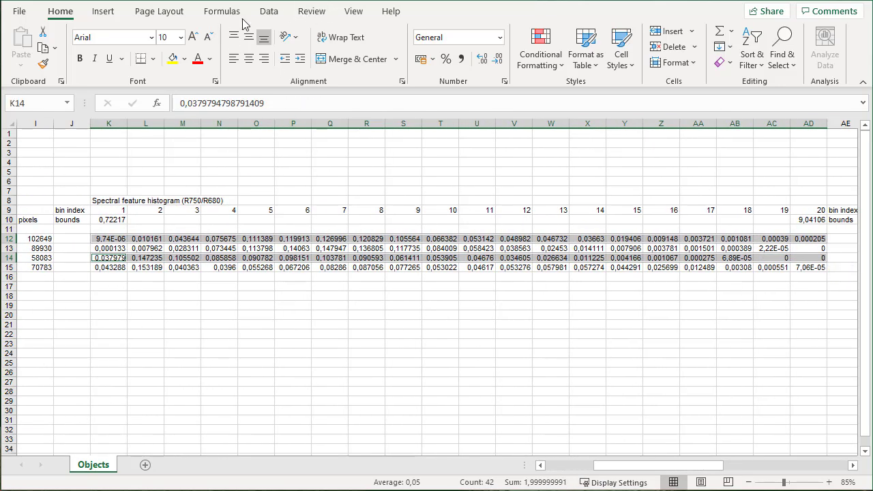
click(103, 11)
click(367, 46)
click(383, 92)
drag(514, 225, 398, 325)
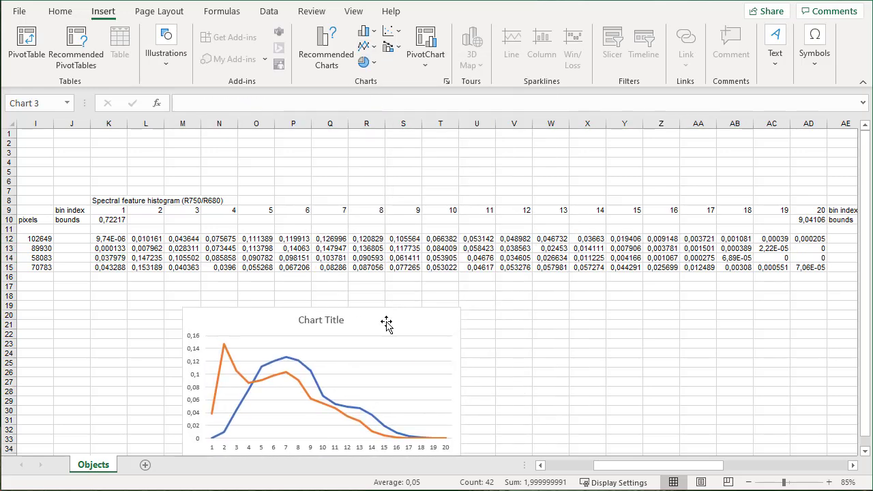
Title the line chart R750/R680
click(327, 319)
text(R7)
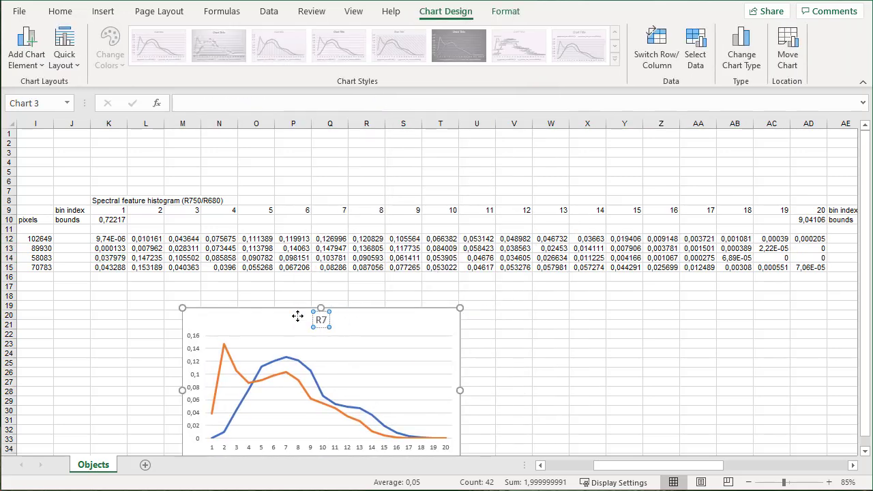
text(50/R680)
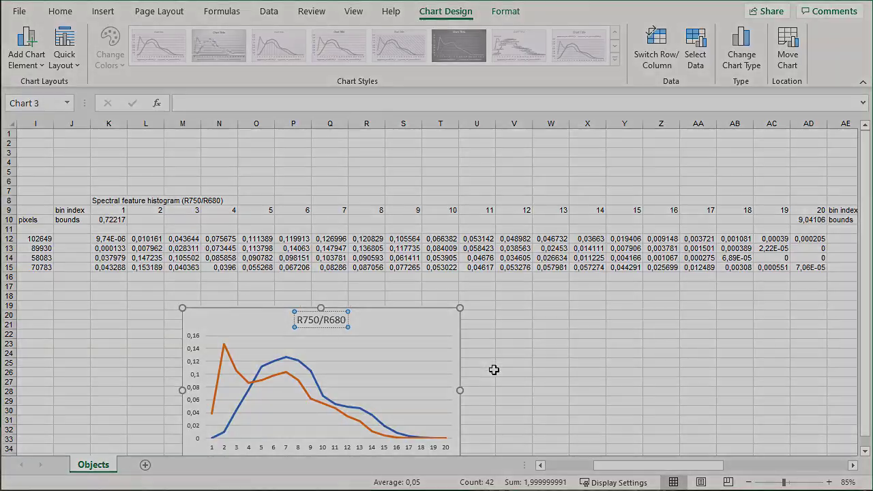
click(494, 371)
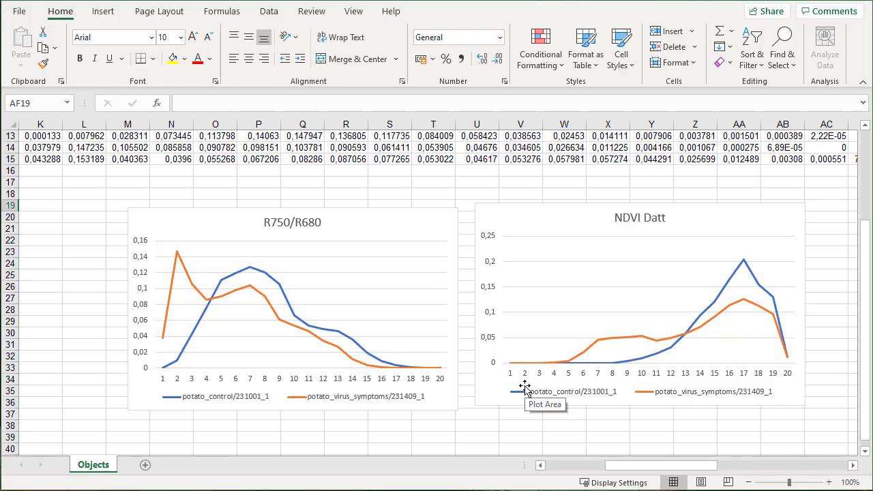
scroll(525, 388, down, 1)
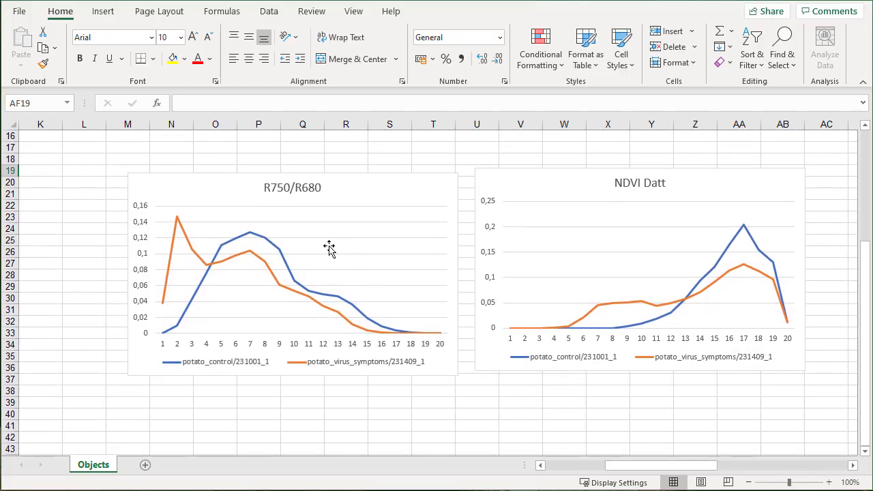